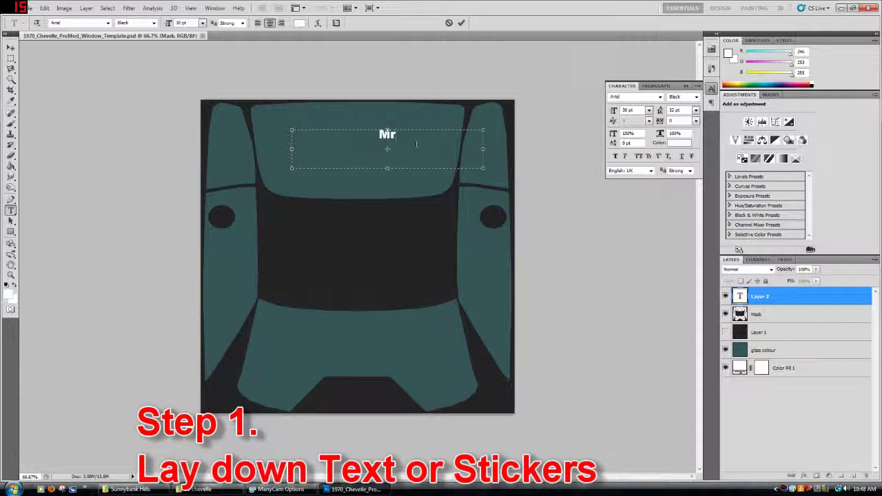
- Complete the text as "MrNitro" and convert its text layer to a smart object
{"action": "type", "text": "Nitro"}
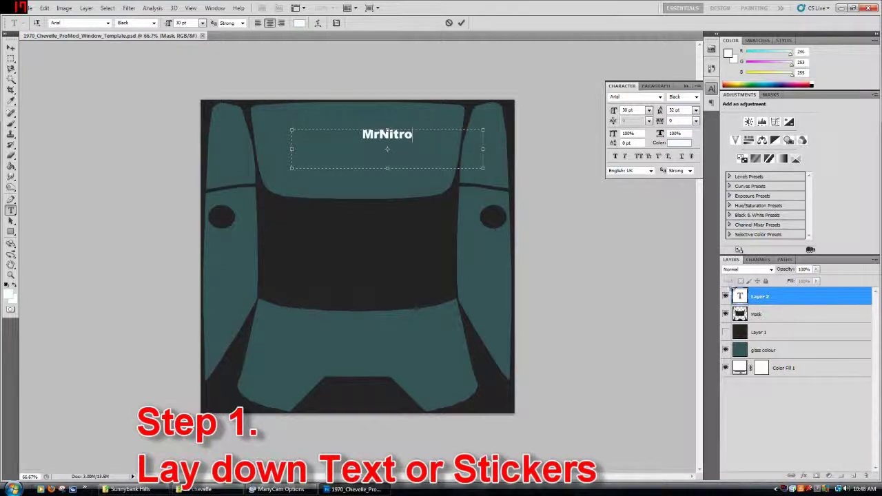
{"action": "left_click", "coordinate": [11, 47]}
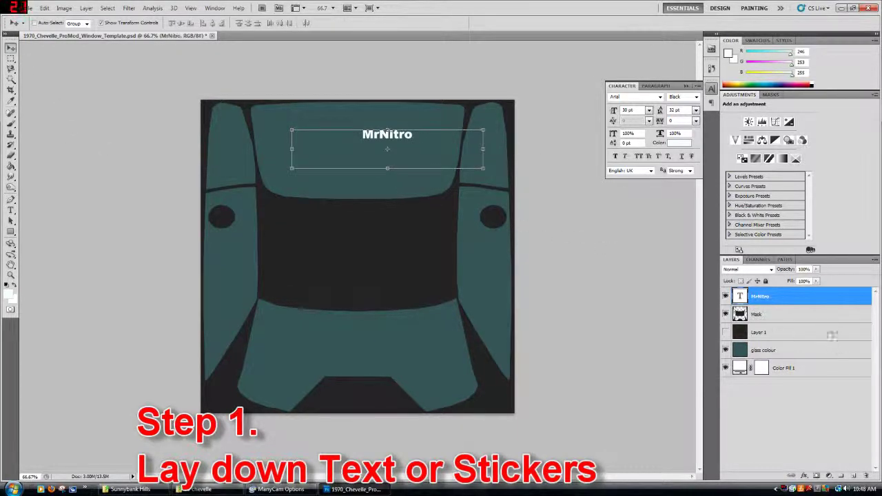
{"action": "right_click", "coordinate": [778, 296]}
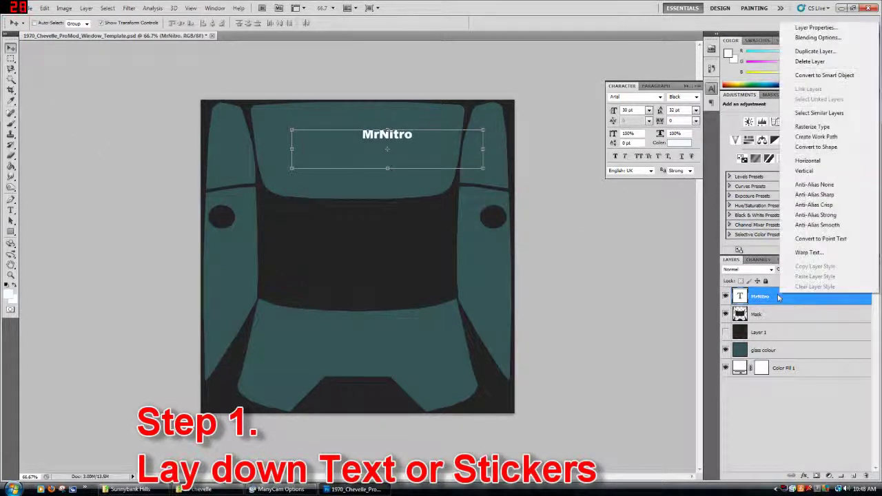
{"action": "left_click", "coordinate": [823, 79]}
- Rotate the MrNitro text about 90°, enlarge it to about 139% by 125%, and place it along the left side window's outer edge
{"action": "left_click_drag", "start_coordinate": [416, 136], "coordinate": [248, 311]}
{"action": "key", "text": "ctrl+t"}
{"action": "left_click_drag", "start_coordinate": [240, 260], "coordinate": [222, 238]}
{"action": "left_click_drag", "start_coordinate": [214, 302], "coordinate": [214, 309]}
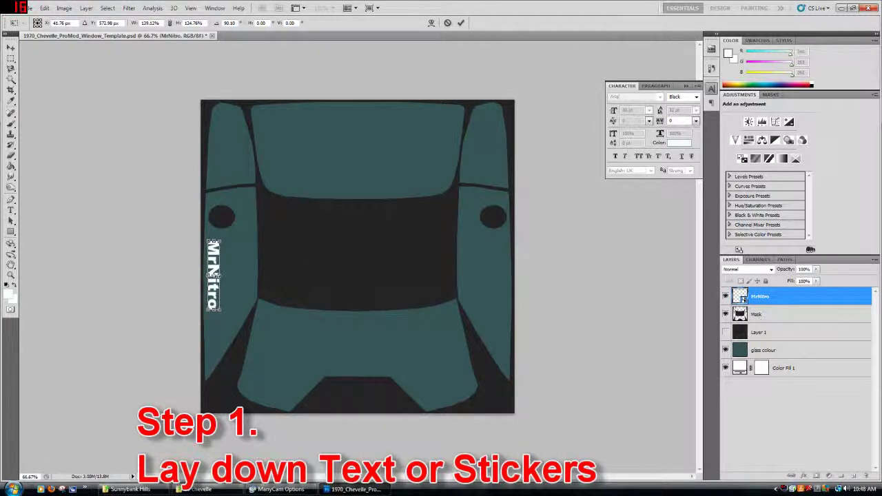
{"action": "right_click", "coordinate": [213, 274]}
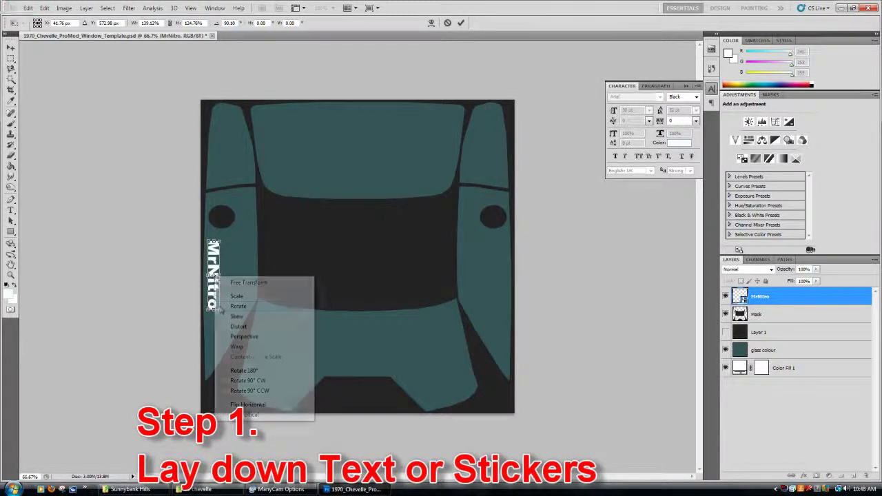
{"action": "key", "text": "Escape"}
{"action": "key", "text": "v"}
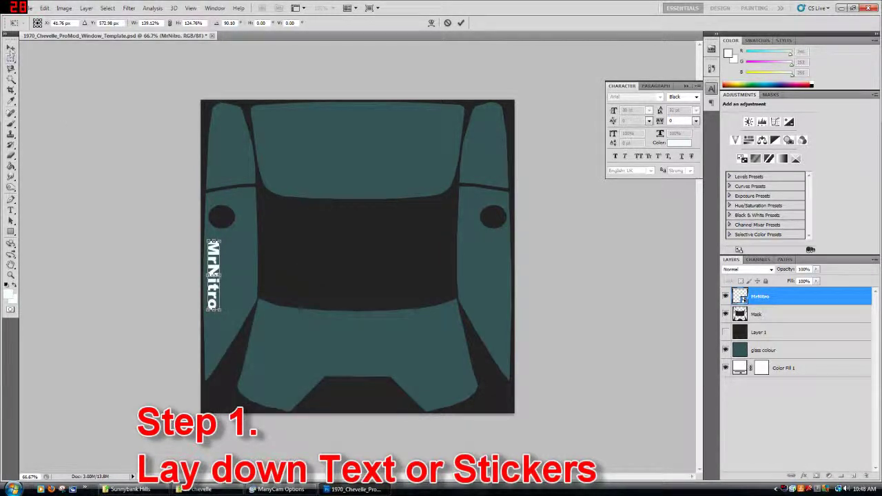
{"action": "left_click", "coordinate": [392, 186]}
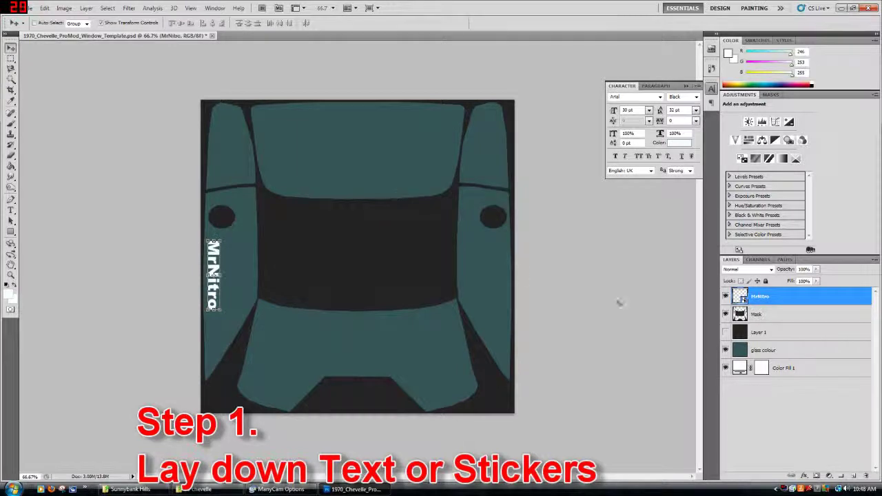
- Add a Stroke layer effect with its default settings to the MrNitro layer
{"action": "right_click", "coordinate": [784, 295]}
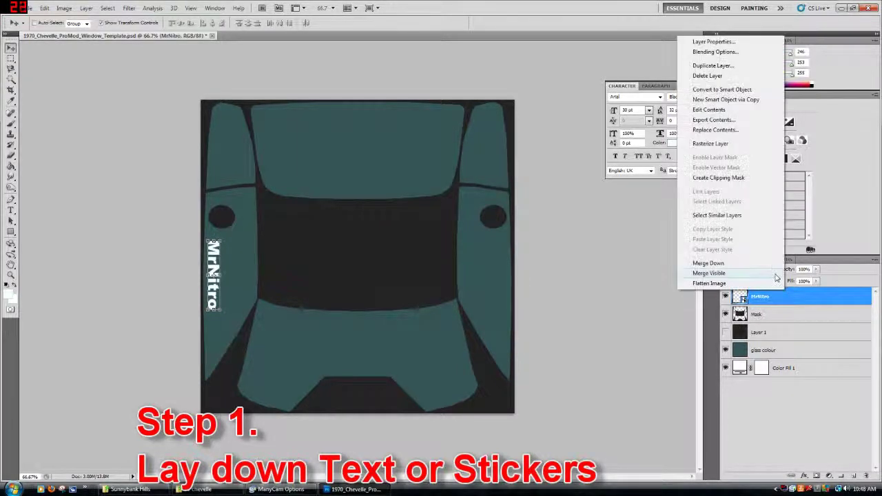
{"action": "left_click", "coordinate": [715, 51]}
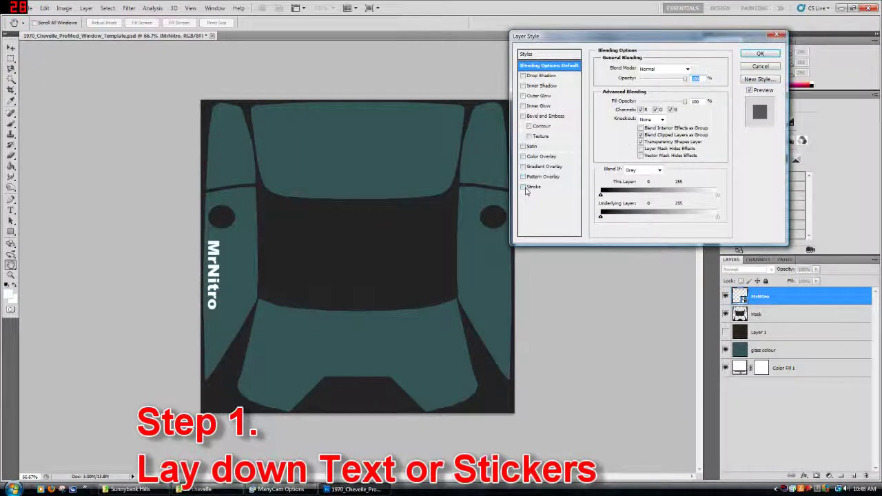
{"action": "left_click", "coordinate": [523, 186]}
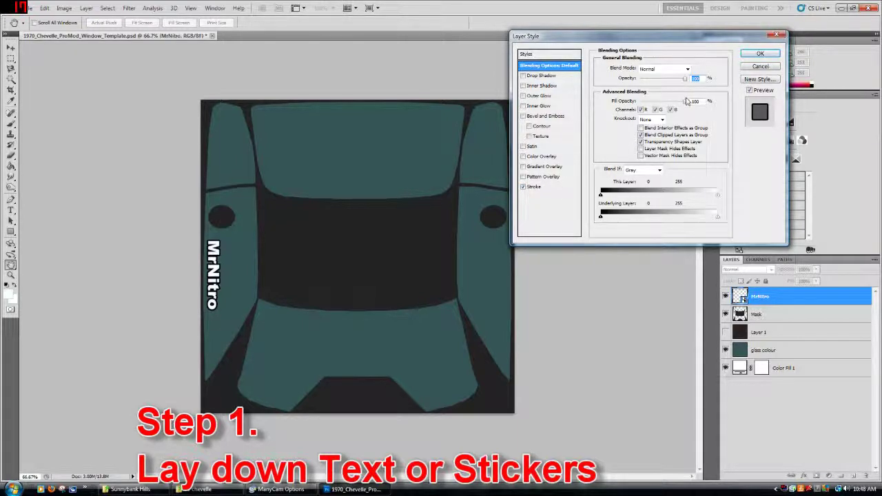
{"action": "left_click", "coordinate": [759, 54]}
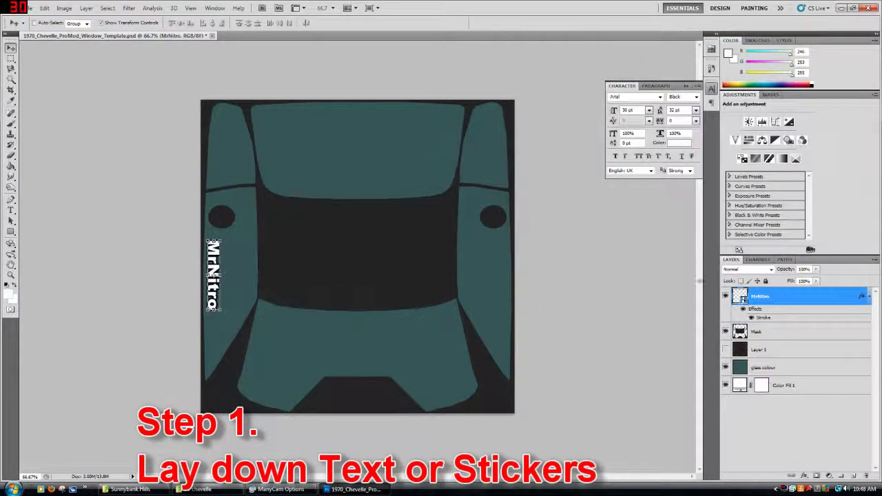
- Duplicate the MrNitro layer and move the copy to the outer edge of the template's right side window
{"action": "right_click", "coordinate": [768, 296]}
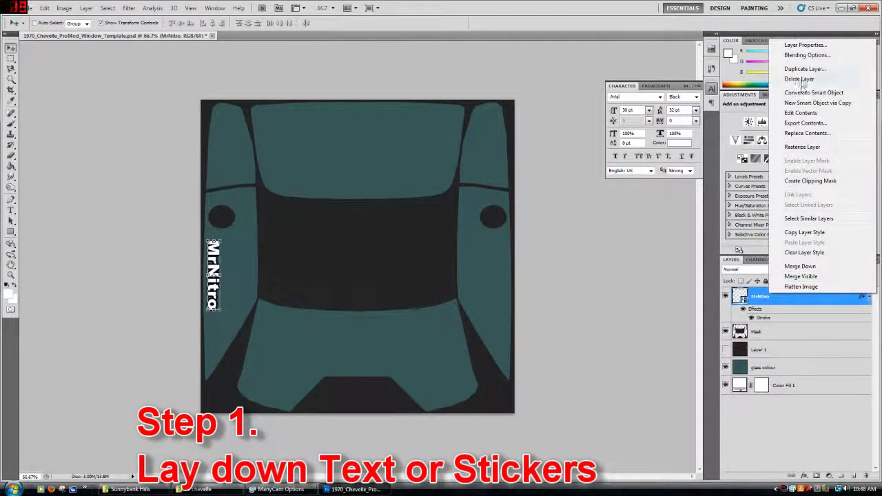
{"action": "left_click", "coordinate": [807, 72]}
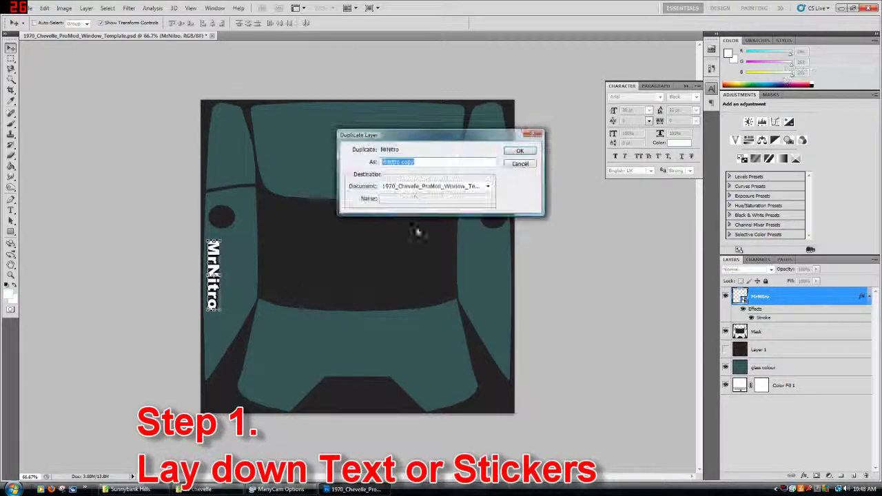
{"action": "left_click", "coordinate": [520, 151]}
{"action": "left_click_drag", "start_coordinate": [214, 273], "coordinate": [501, 266]}
- Turn the MrNitro copy by 180° and fine-tune its angle to about -90° along the right side window
{"action": "left_click", "coordinate": [44, 8]}
{"action": "mouse_move", "coordinate": [137, 187]}
{"action": "left_click", "coordinate": [189, 284]}
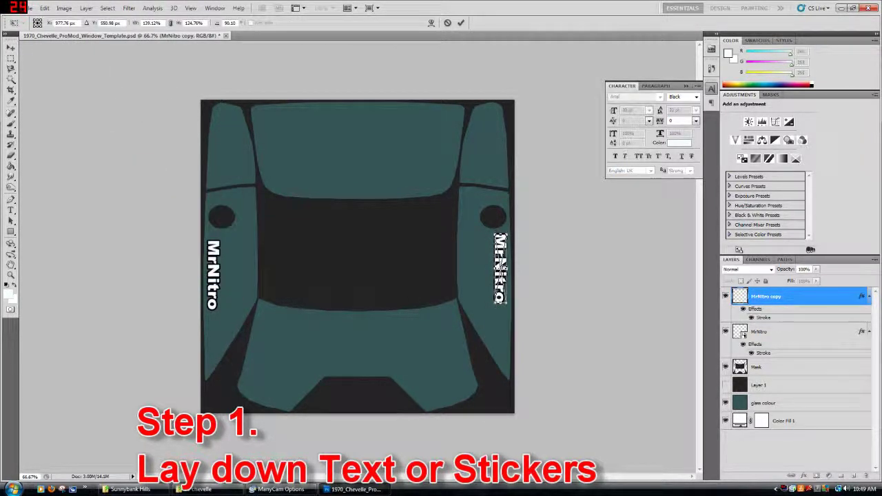
{"action": "right_click", "coordinate": [498, 266]}
{"action": "left_click", "coordinate": [531, 361]}
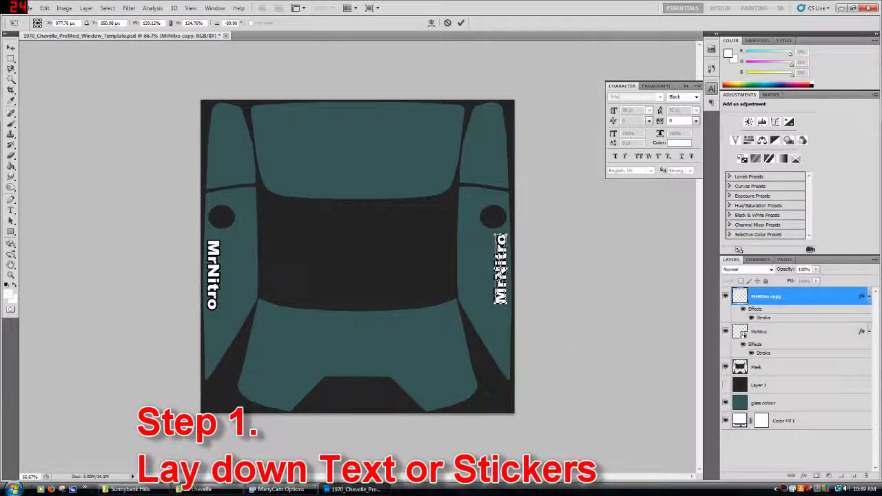
{"action": "left_click_drag", "start_coordinate": [518, 229], "coordinate": [511, 270]}
{"action": "left_click", "coordinate": [11, 46]}
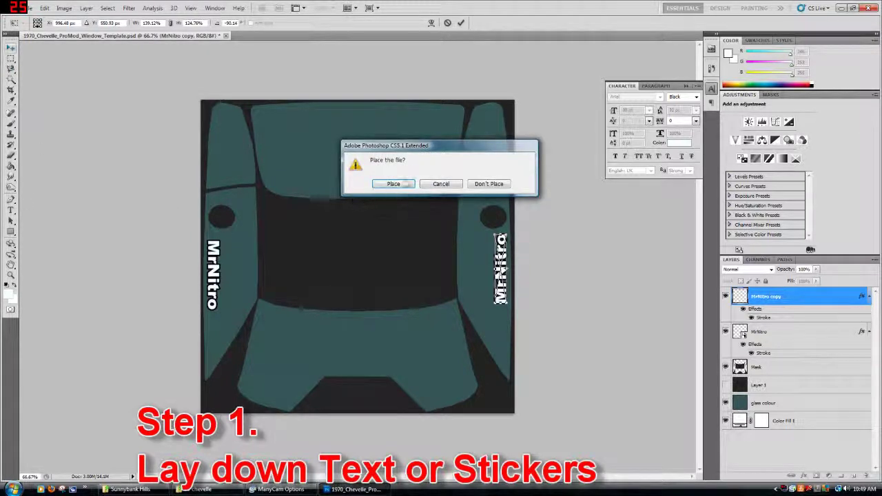
{"action": "left_click", "coordinate": [401, 186]}
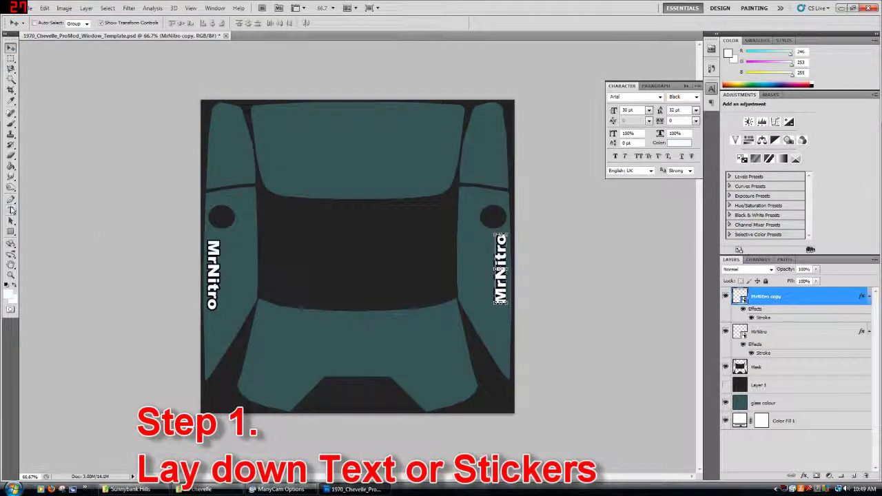
- Create a tall horizontal text box across the middle of the template reading "T/D", "0", "2" on three lines
{"action": "left_click", "coordinate": [11, 211]}
{"action": "left_click", "coordinate": [41, 210]}
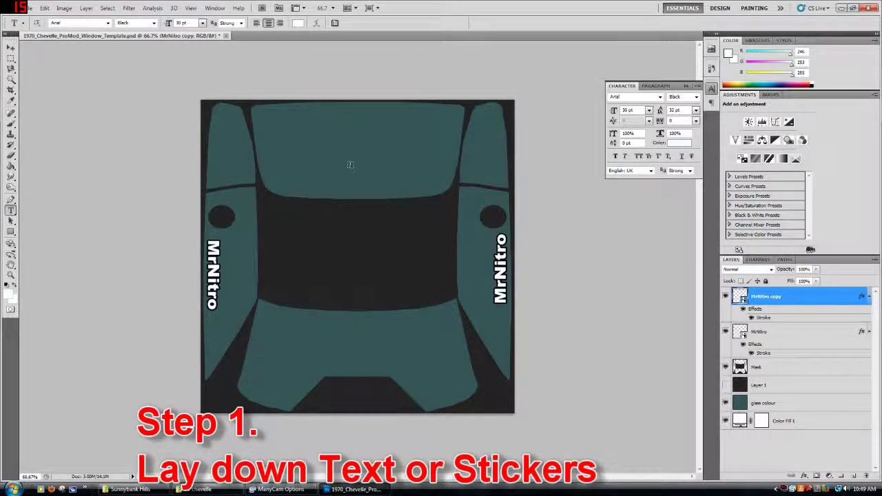
{"action": "left_click_drag", "start_coordinate": [319, 126], "coordinate": [437, 342]}
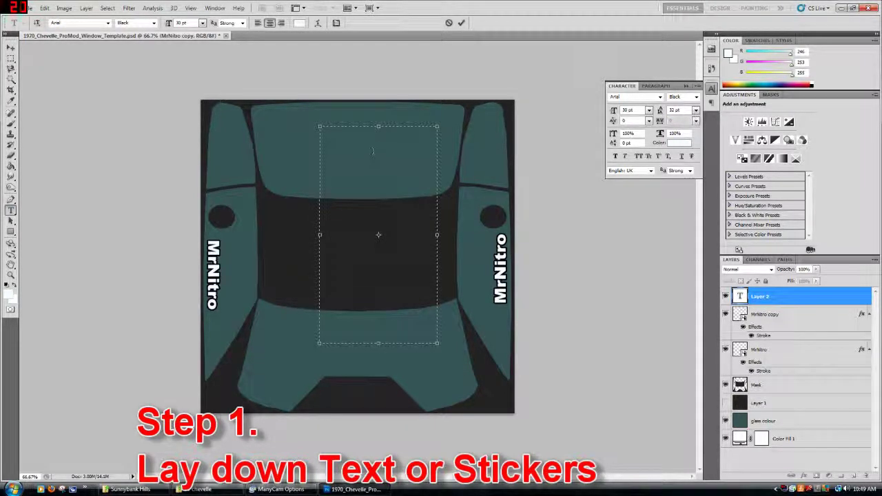
{"action": "type", "text": "T/D"}
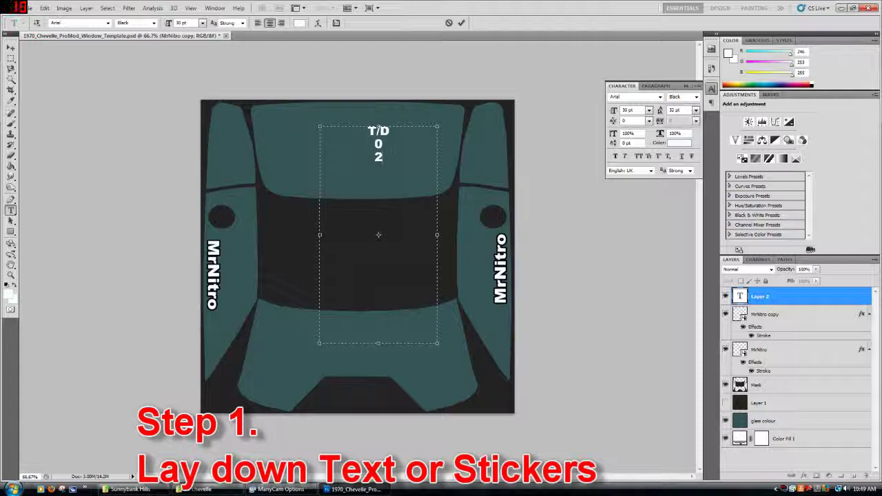
- Move the three-line T/D text to the left part of the lowest window and rotate it about 10.7°
{"action": "left_click", "coordinate": [11, 47]}
{"action": "left_click_drag", "start_coordinate": [474, 156], "coordinate": [367, 356]}
{"action": "left_click_drag", "start_coordinate": [340, 329], "coordinate": [321, 354]}
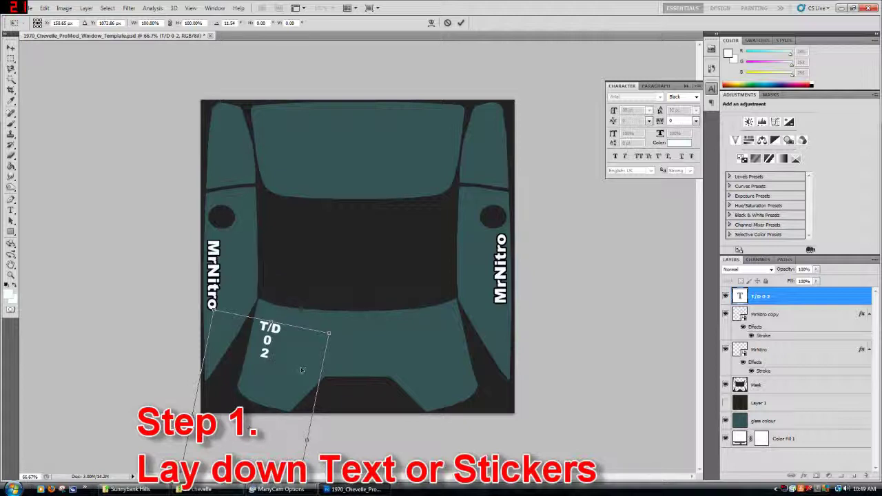
{"action": "left_click_drag", "start_coordinate": [351, 370], "coordinate": [349, 367]}
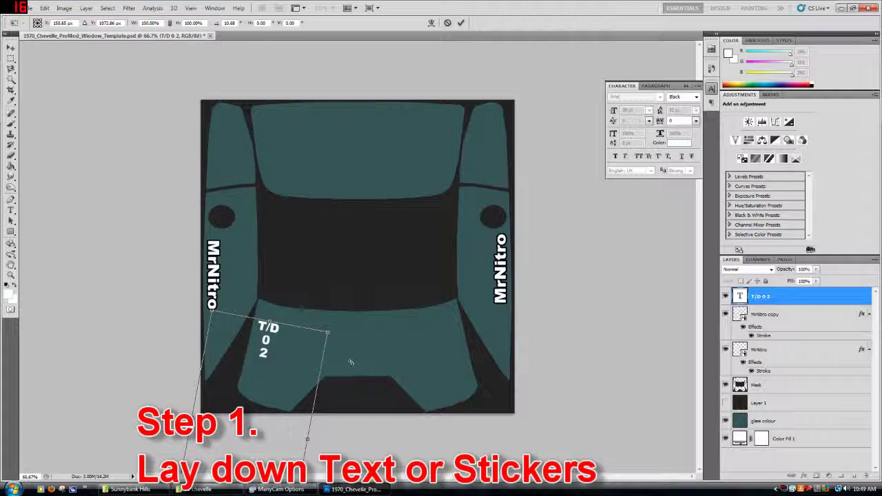
{"action": "key", "text": "v"}
{"action": "left_click", "coordinate": [392, 187]}
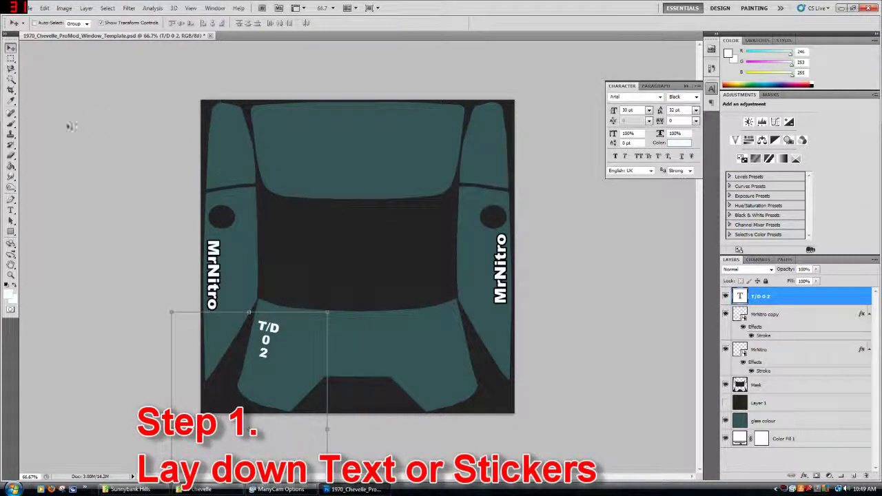
- Create another text box over the uppermost window reading "T/D" and "02" on two lines
{"action": "left_click", "coordinate": [11, 210]}
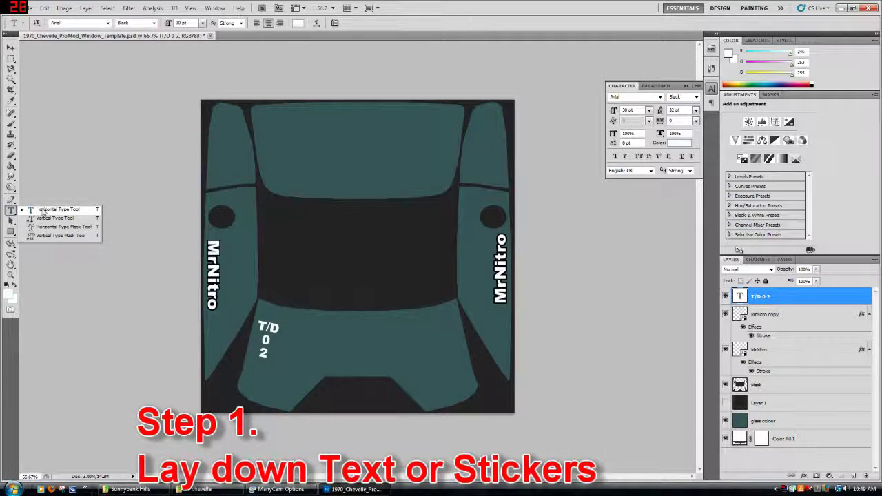
{"action": "left_click", "coordinate": [42, 209]}
{"action": "left_click_drag", "start_coordinate": [227, 133], "coordinate": [468, 191]}
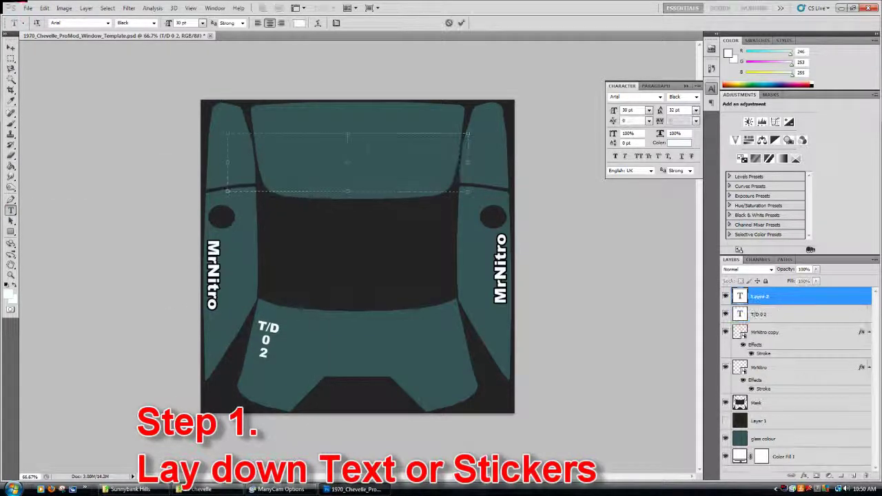
{"action": "type", "text": "T/D"}
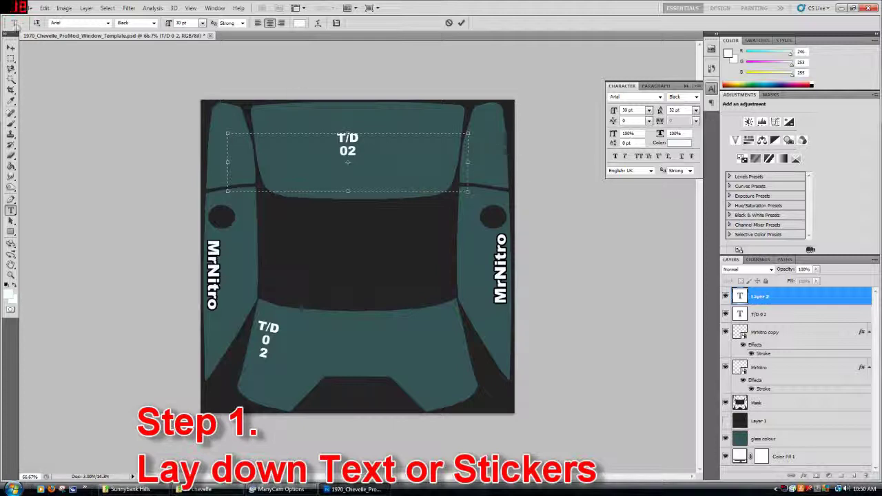
{"action": "key", "text": "ctrl+Return"}
{"action": "key", "text": "v"}
- Convert the two-line T/D 02 text layer to a smart object
{"action": "right_click", "coordinate": [799, 302]}
{"action": "left_click", "coordinate": [785, 314]}
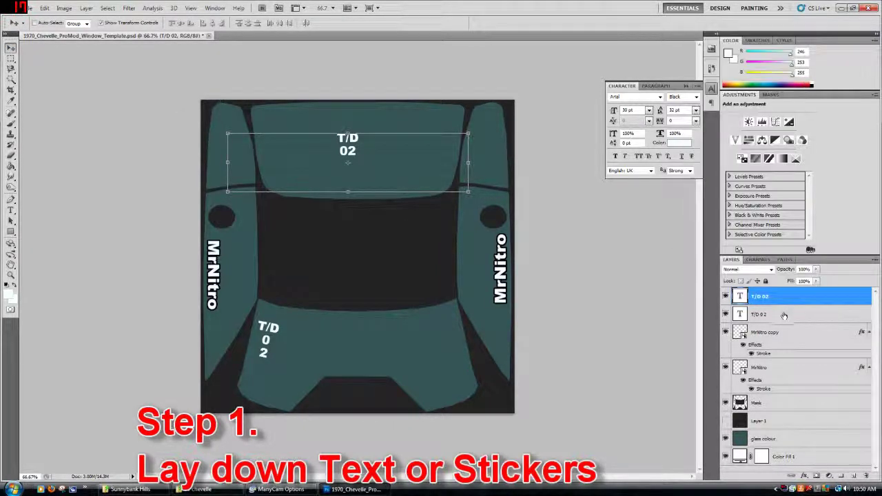
{"action": "left_click", "coordinate": [783, 314], "text": "shift"}
{"action": "left_click", "coordinate": [774, 315]}
{"action": "left_click", "coordinate": [772, 296]}
{"action": "right_click", "coordinate": [772, 297]}
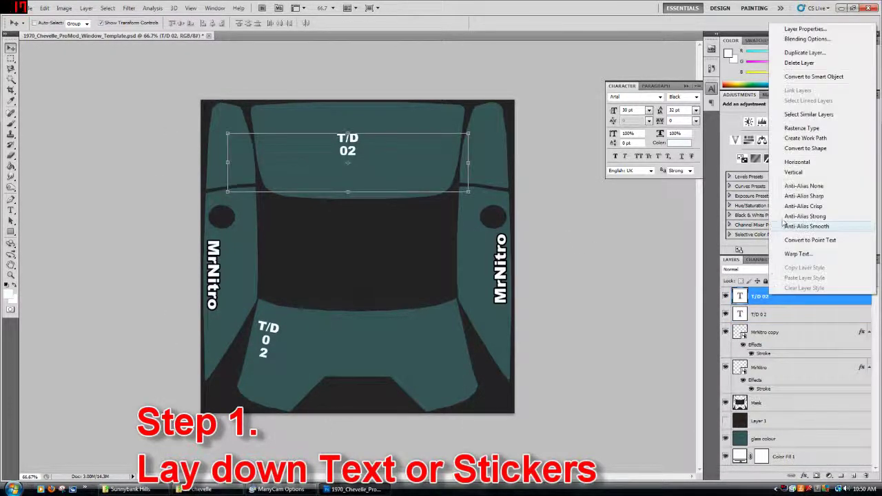
{"action": "left_click", "coordinate": [814, 78]}
- Rotate the two-line T/D 02 text about 90° and place it on the small upper-left side window
{"action": "key", "text": "ctrl+t"}
{"action": "left_click_drag", "start_coordinate": [370, 136], "coordinate": [384, 190]}
{"action": "left_click_drag", "start_coordinate": [353, 148], "coordinate": [244, 168]}
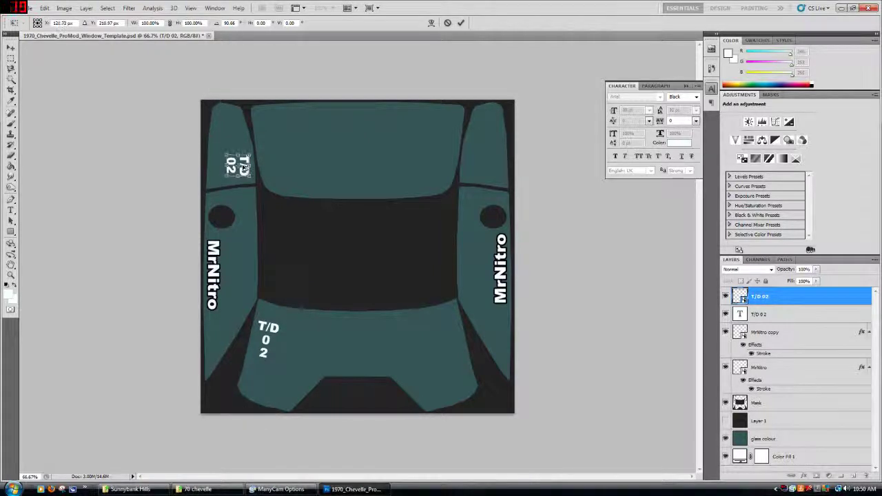
{"action": "key", "text": "v"}
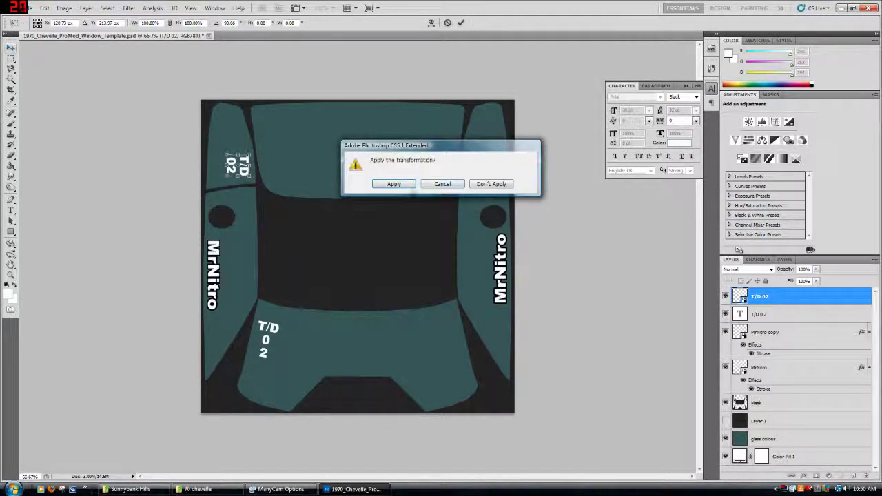
{"action": "left_click", "coordinate": [408, 184]}
- Duplicate the two-line T/D 02 layer and move the copy onto the small upper-right side window
{"action": "right_click", "coordinate": [797, 295]}
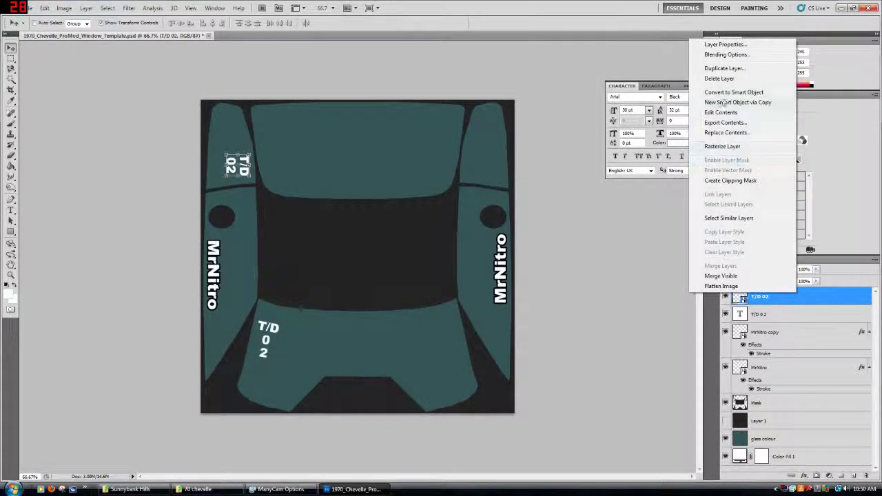
{"action": "left_click", "coordinate": [729, 68]}
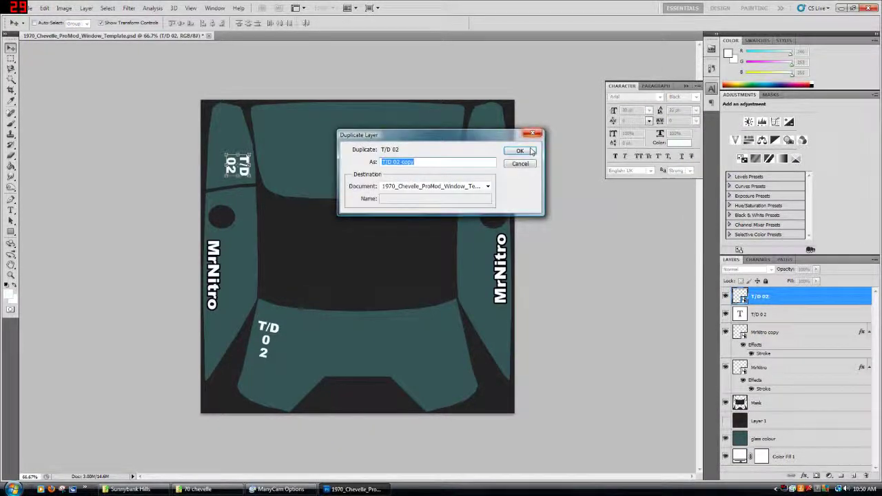
{"action": "left_click", "coordinate": [534, 137]}
{"action": "key", "text": "ctrl+t"}
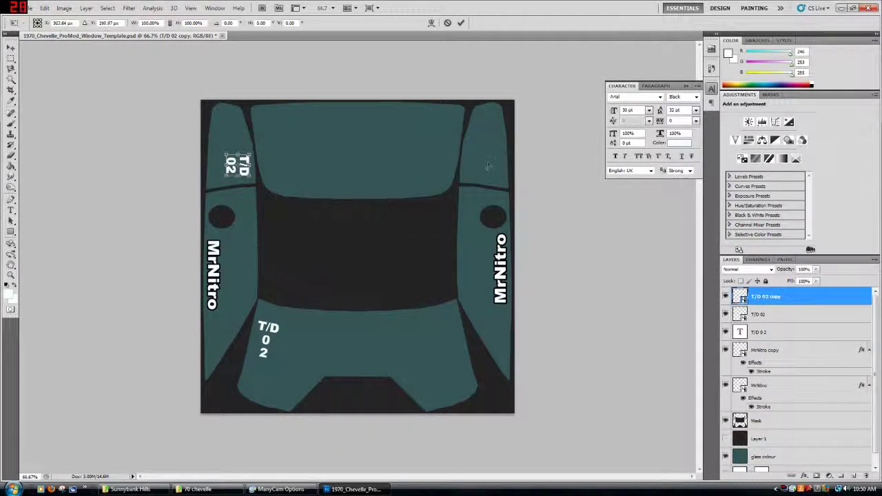
{"action": "left_click_drag", "start_coordinate": [257, 169], "coordinate": [485, 171]}
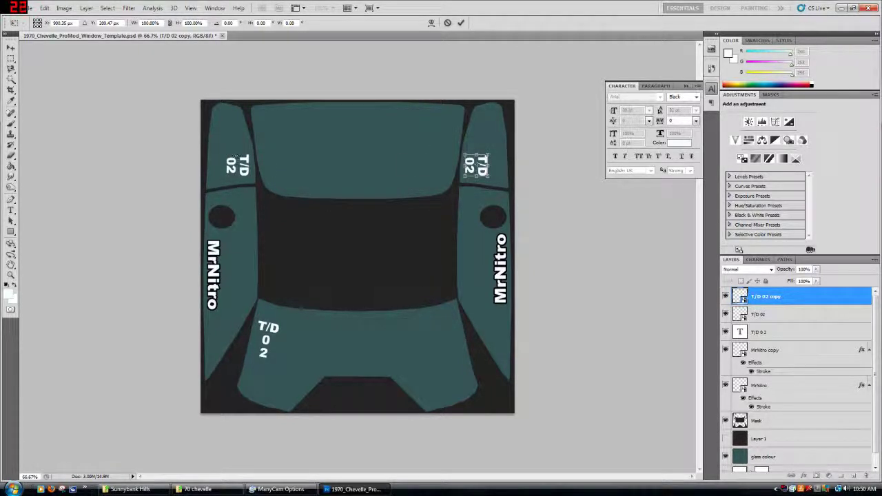
- Rotate the copied T/D 02 text 180° on the upper-right side window and apply the transformation
{"action": "right_click", "coordinate": [482, 174]}
{"action": "left_click", "coordinate": [522, 268]}
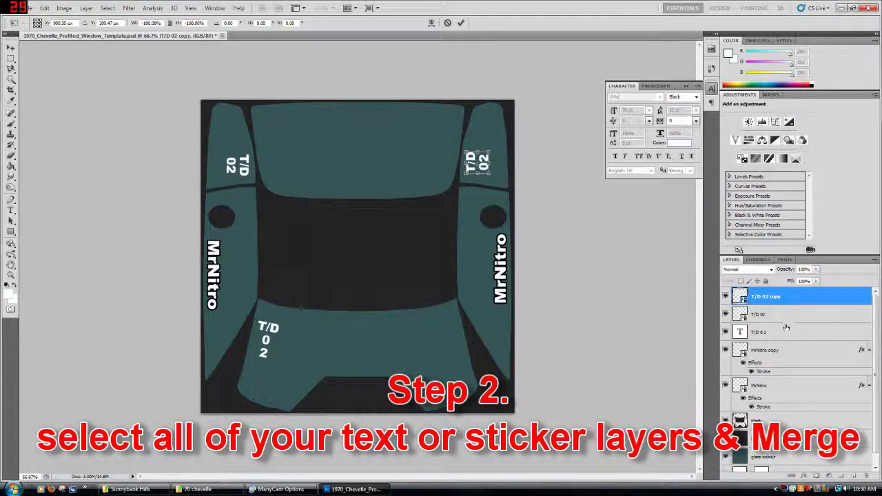
{"action": "left_click", "coordinate": [10, 47]}
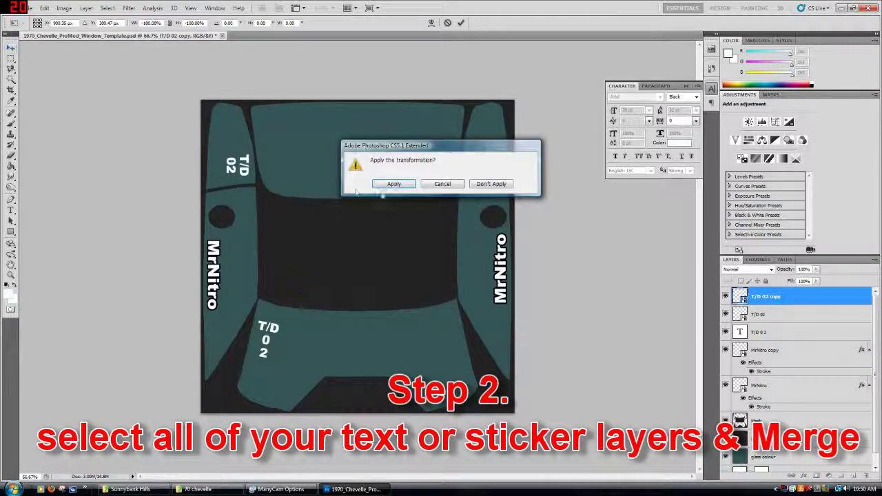
{"action": "left_click", "coordinate": [394, 185]}
- Select all the T/D 02 and MrNitro text layers and merge them into one layer
{"action": "left_click", "coordinate": [798, 317], "text": "shift"}
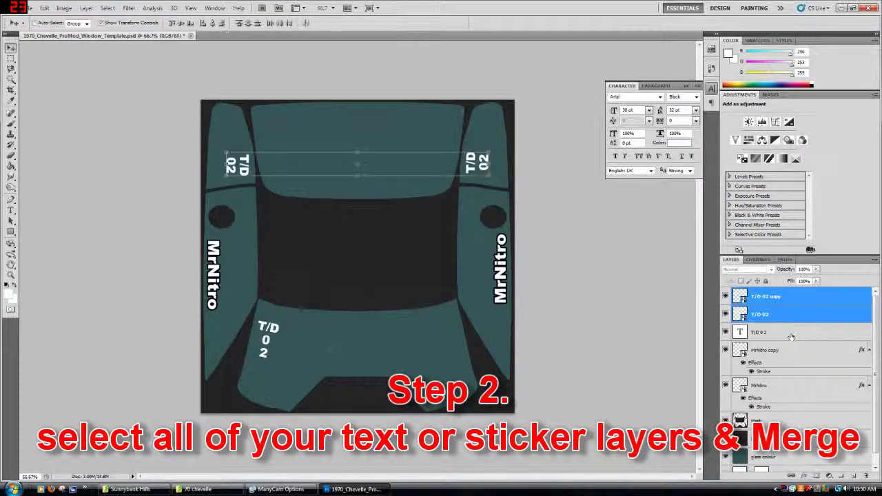
{"action": "left_click", "coordinate": [788, 334], "text": "shift"}
{"action": "left_click", "coordinate": [787, 353], "text": "shift"}
{"action": "left_click", "coordinate": [771, 385], "text": "shift"}
{"action": "right_click", "coordinate": [783, 383]}
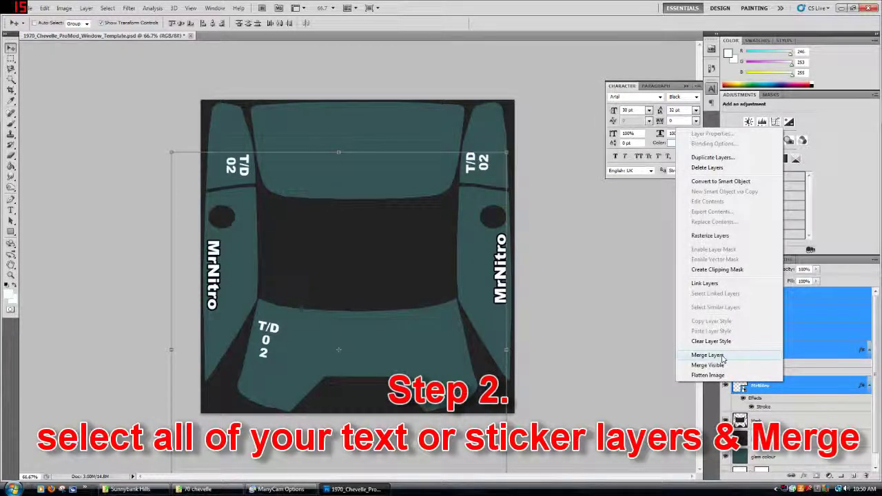
{"action": "left_click", "coordinate": [719, 355]}
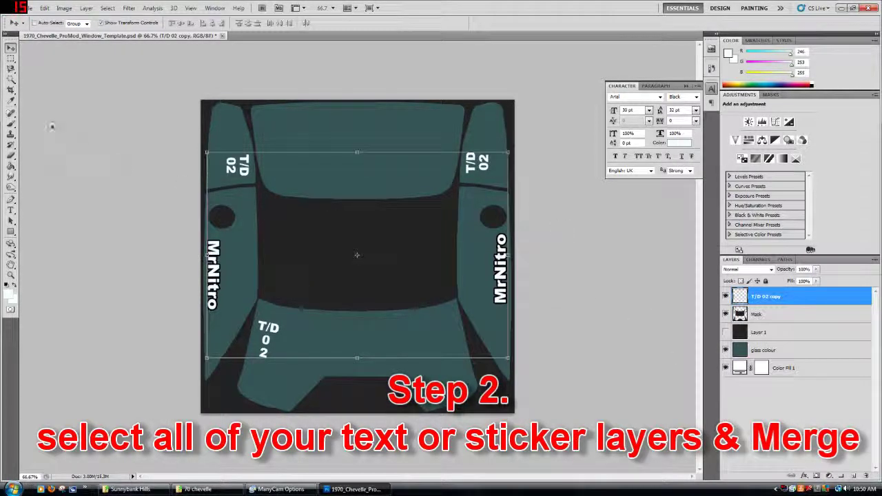
- Magic Wand the transparent area of the merged layer, extend it with Similar, and invert the selection to pick out the lettering
{"action": "left_click", "coordinate": [11, 80]}
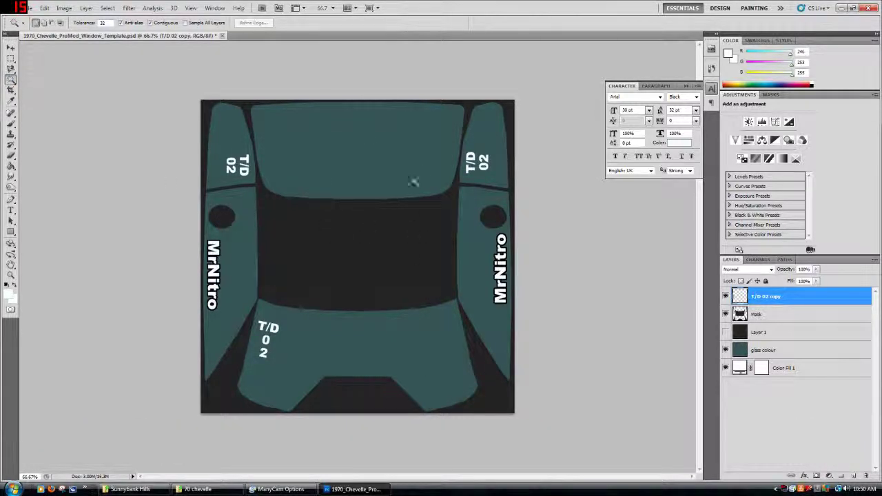
{"action": "left_click", "coordinate": [387, 147]}
{"action": "right_click", "coordinate": [387, 147]}
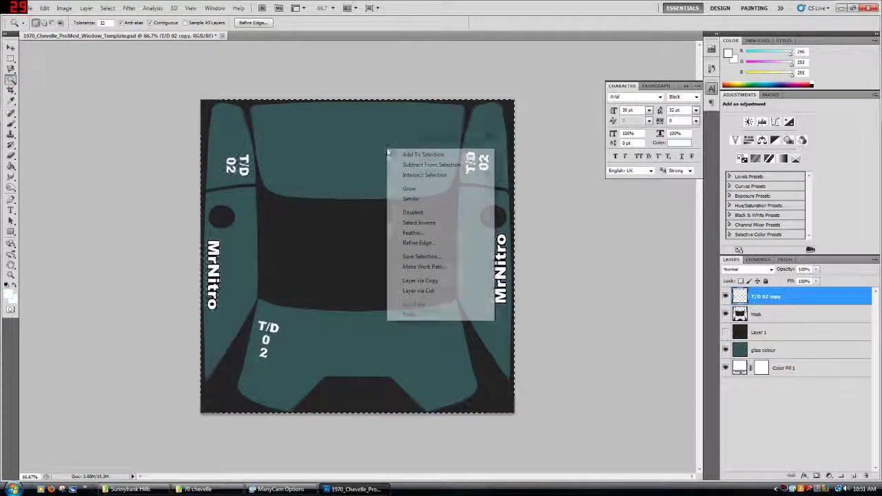
{"action": "left_click", "coordinate": [414, 199]}
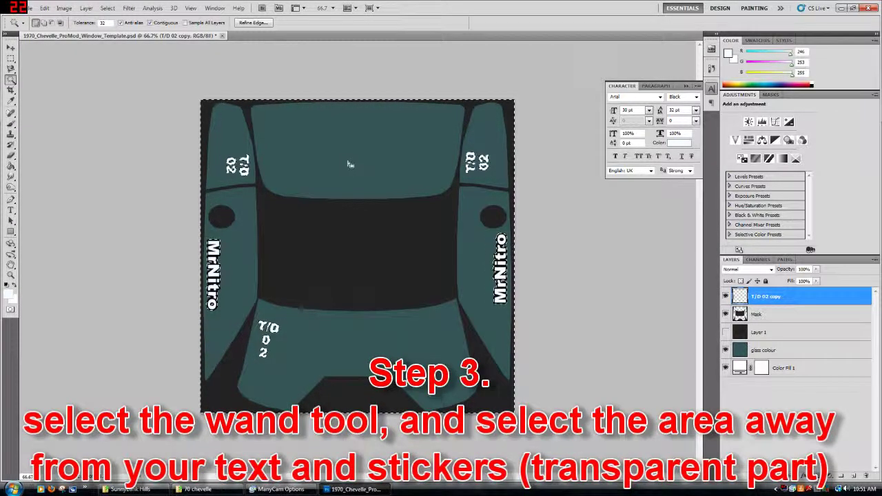
{"action": "right_click", "coordinate": [348, 165]}
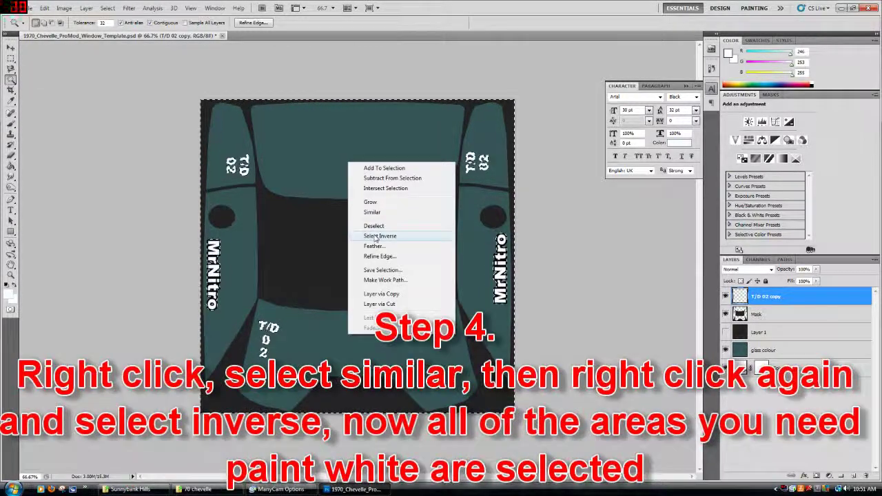
{"action": "left_click", "coordinate": [373, 230]}
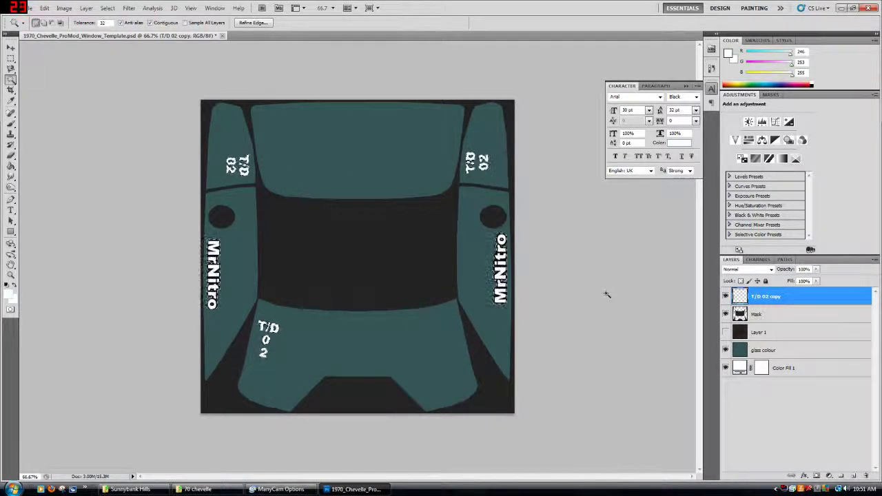
- Show only the Alpha 1 channel, hiding RGB, and make Alpha 1 the active channel
{"action": "left_click", "coordinate": [757, 259]}
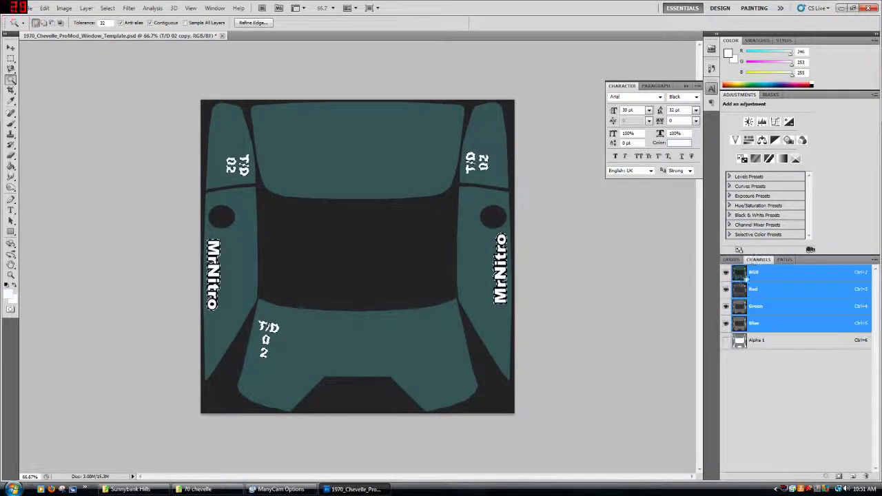
{"action": "left_click", "coordinate": [725, 340]}
{"action": "left_click", "coordinate": [725, 272]}
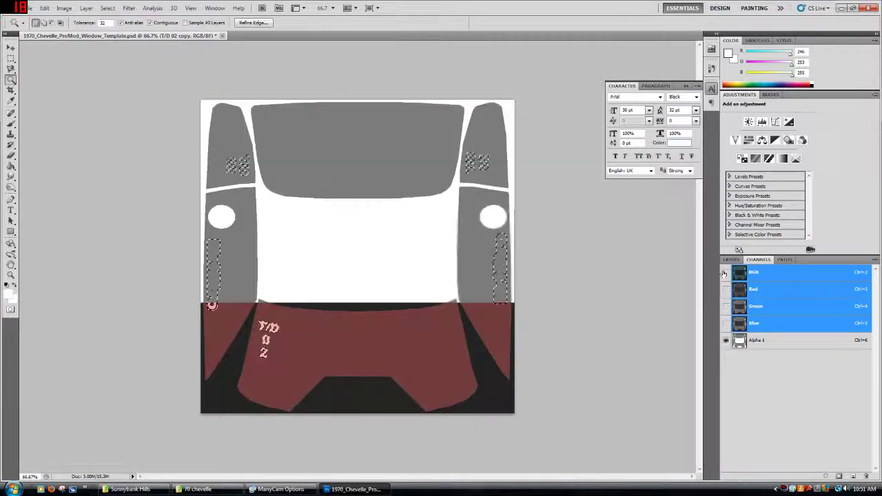
{"action": "left_click", "coordinate": [764, 343]}
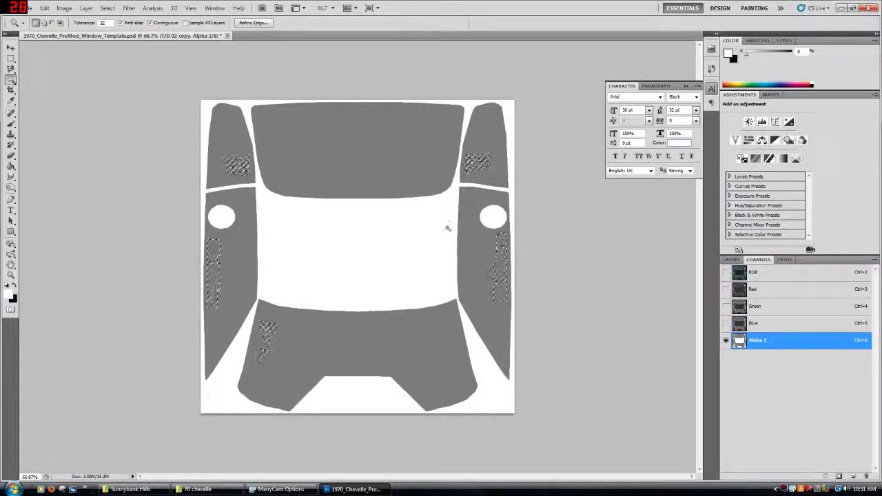
- Set the foreground colour to white (ffffff) and paint the selected lettering in Alpha 1 with a hard round brush
{"action": "key", "text": "b"}
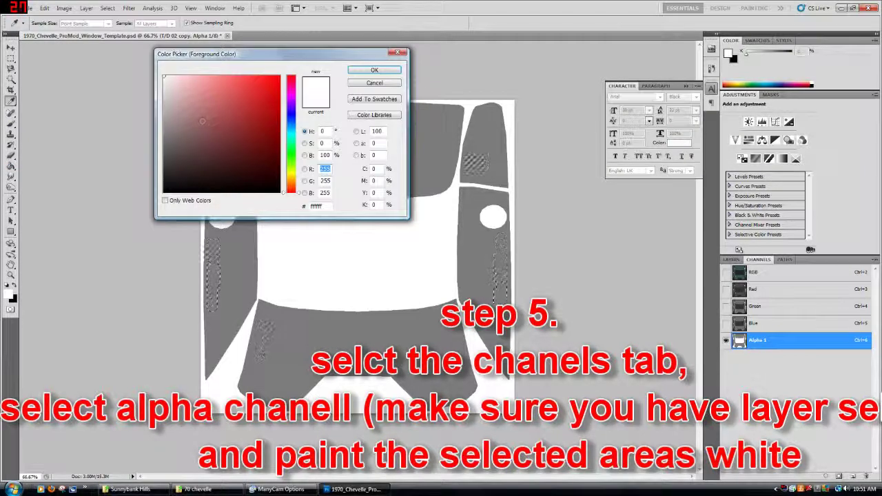
{"action": "left_click", "coordinate": [374, 70]}
{"action": "right_click", "coordinate": [337, 388]}
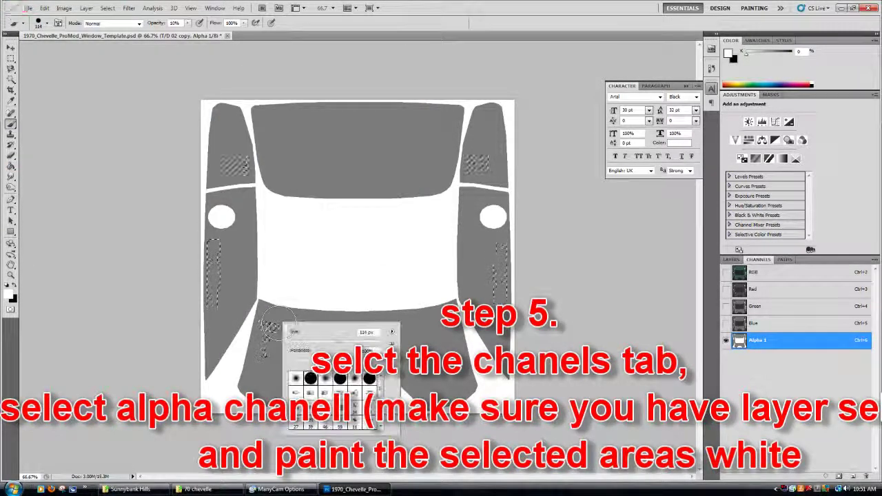
{"action": "double_click", "coordinate": [311, 379]}
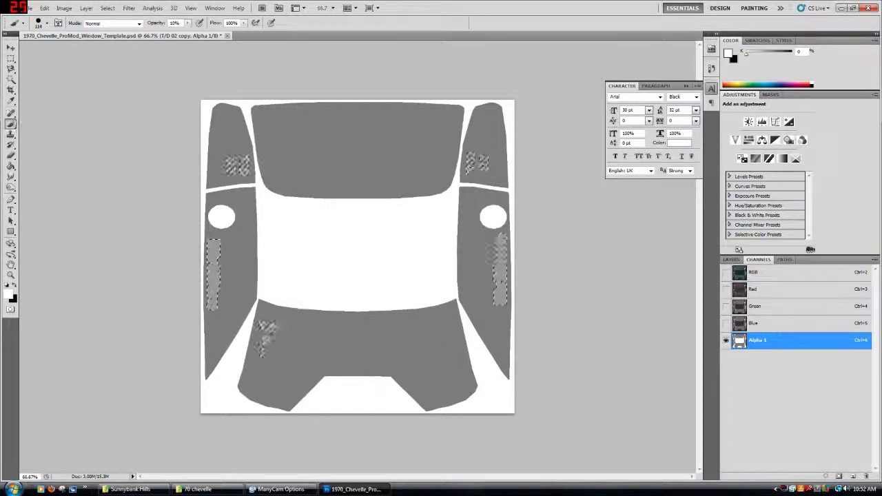
- Sample white from the central area of the alpha channel and paint over the selected lettering again with a smaller brush
{"action": "left_click", "coordinate": [11, 100]}
{"action": "left_click", "coordinate": [323, 224]}
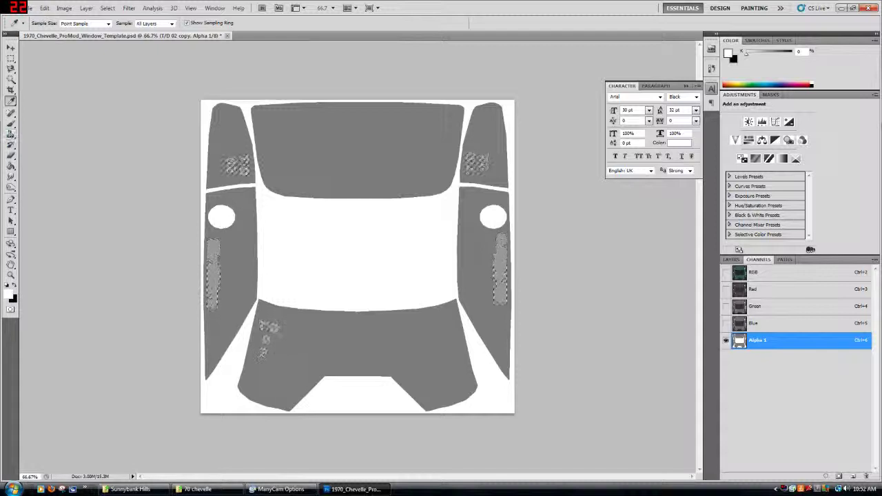
{"action": "left_click", "coordinate": [11, 125]}
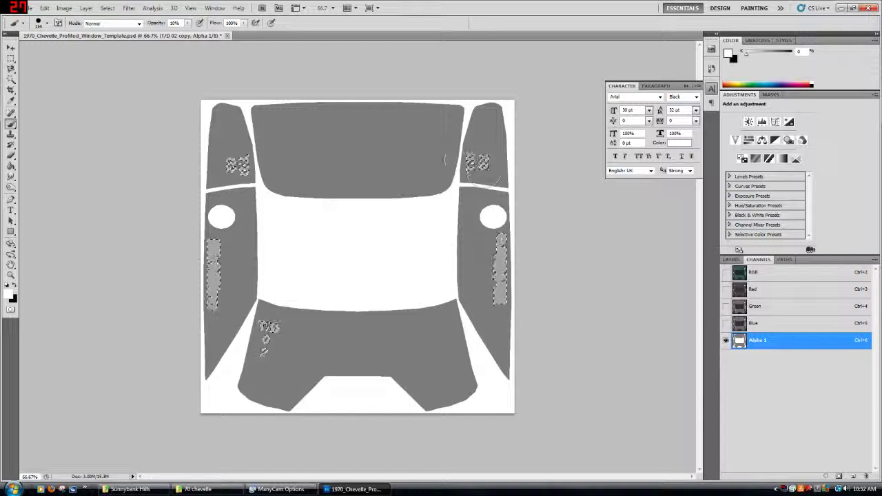
{"action": "right_click", "coordinate": [395, 383]}
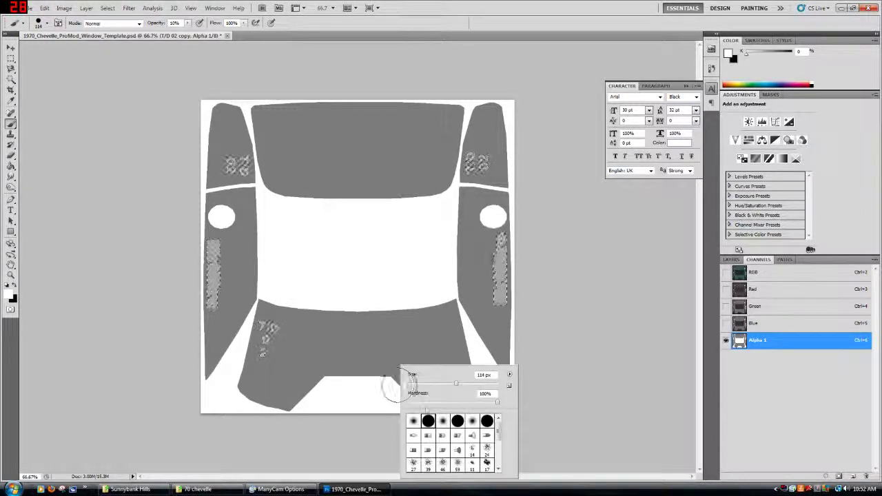
{"action": "left_click_drag", "start_coordinate": [457, 387], "coordinate": [442, 386]}
{"action": "left_click", "coordinate": [555, 335]}
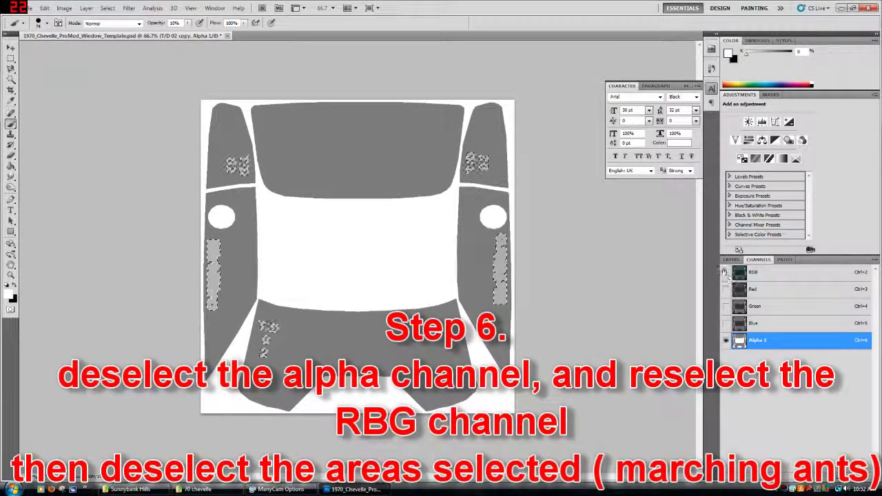
- Show the RGB channels again, hide Alpha 1, and deselect the lettering
{"action": "left_click", "coordinate": [726, 271]}
{"action": "left_click", "coordinate": [726, 340]}
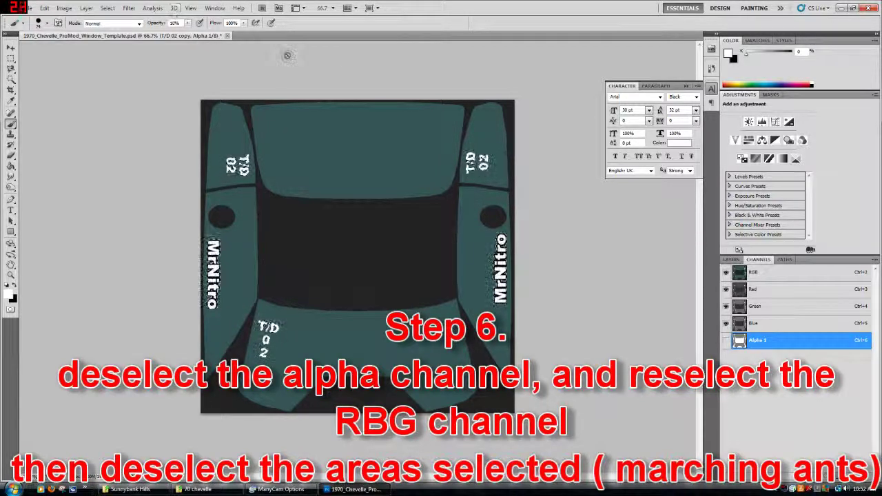
{"action": "left_click", "coordinate": [107, 8]}
{"action": "left_click", "coordinate": [116, 26]}
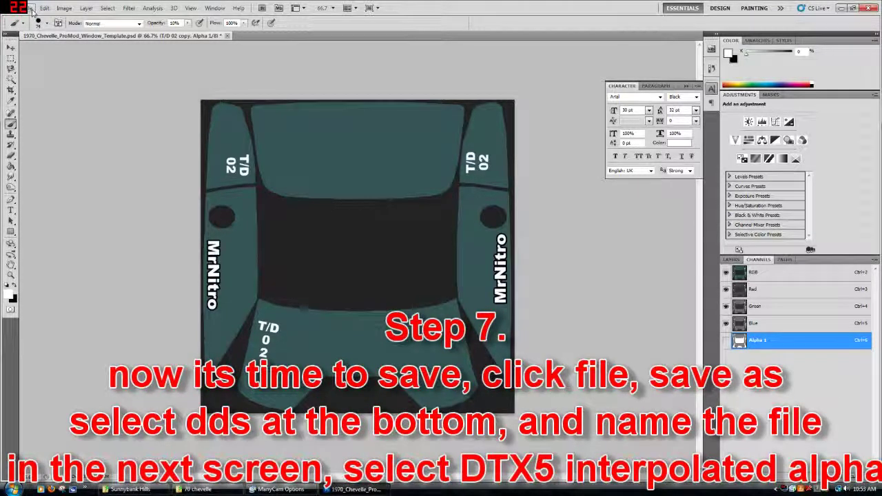
- Save the window template as a new file with a name starting "MrNi", and close the program
{"action": "left_click", "coordinate": [30, 8]}
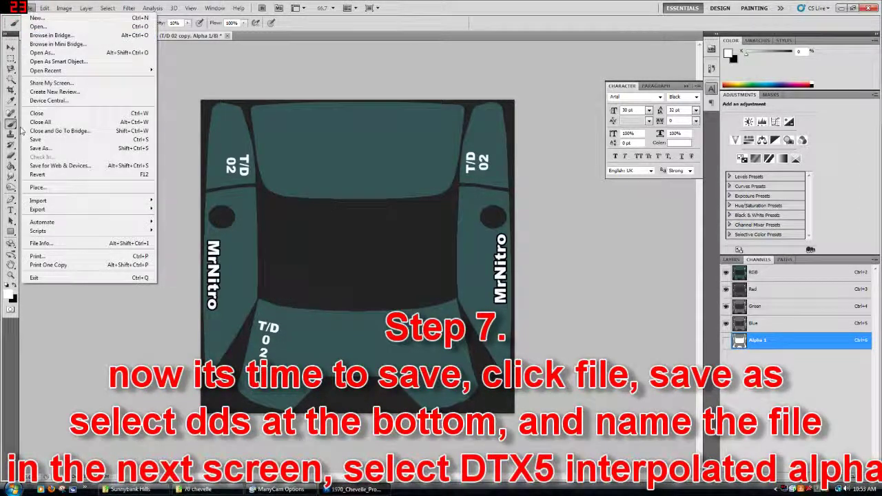
{"action": "left_click", "coordinate": [51, 149]}
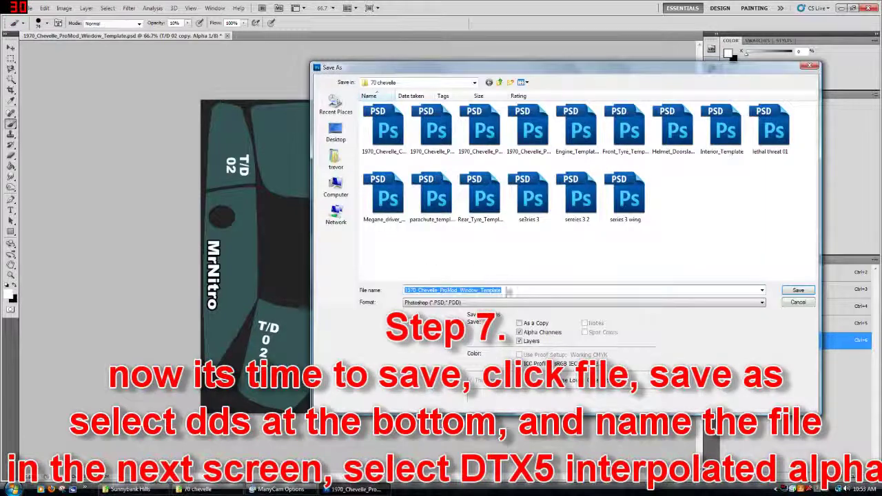
{"action": "type", "text": "MrNi"}
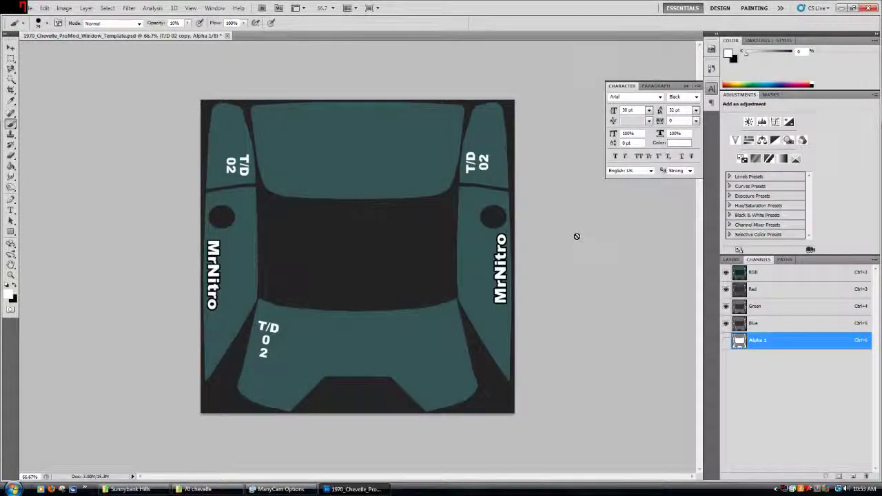
{"action": "left_click", "coordinate": [870, 8]}
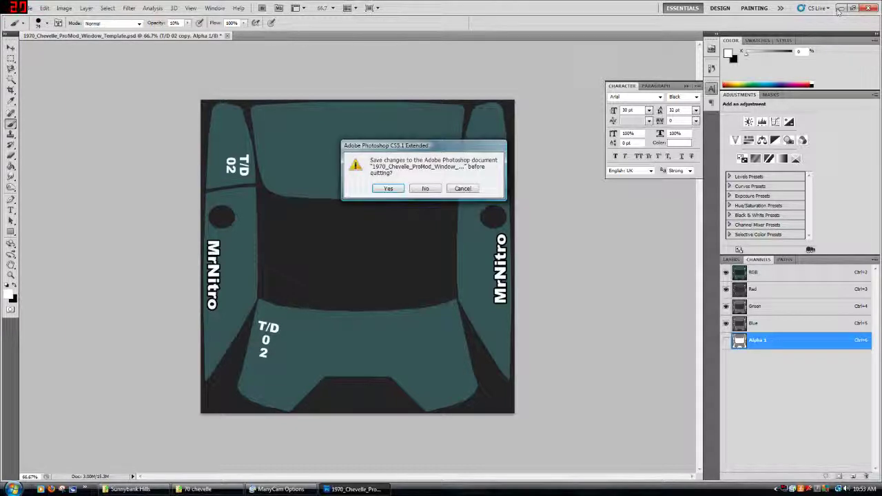